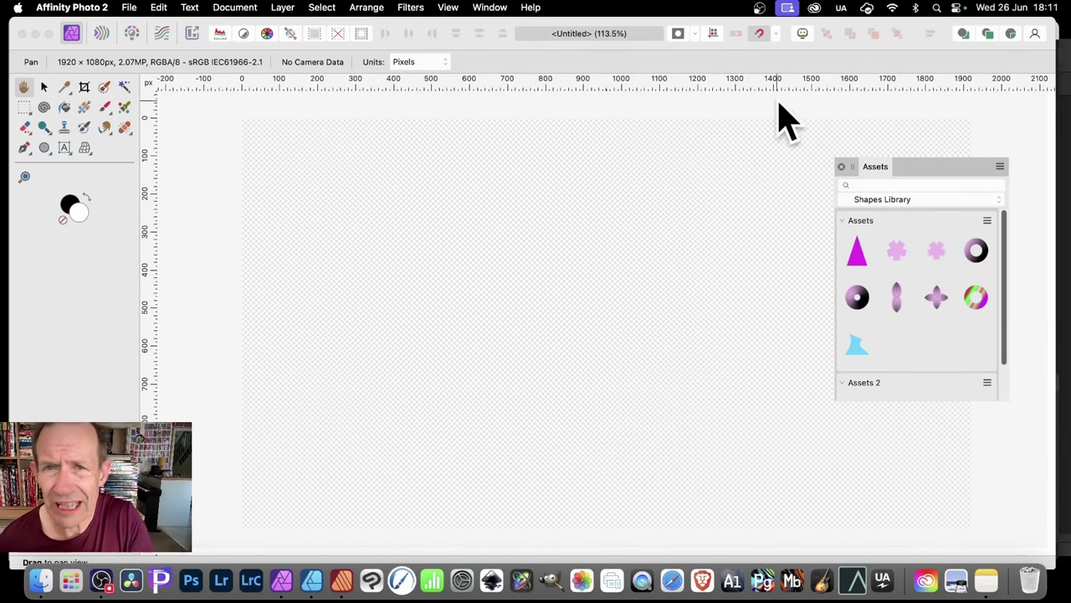
Step: Move the Shapes Library Assets panel further over the canvas, confirming Assets is ticked under Window
drag(879, 170, 722, 131)
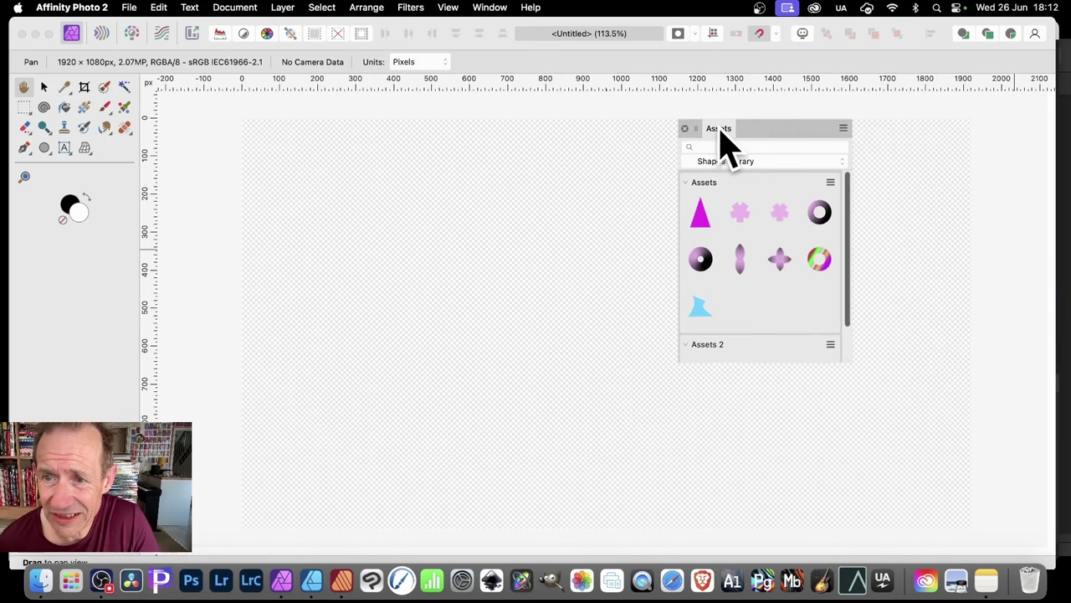
click(489, 8)
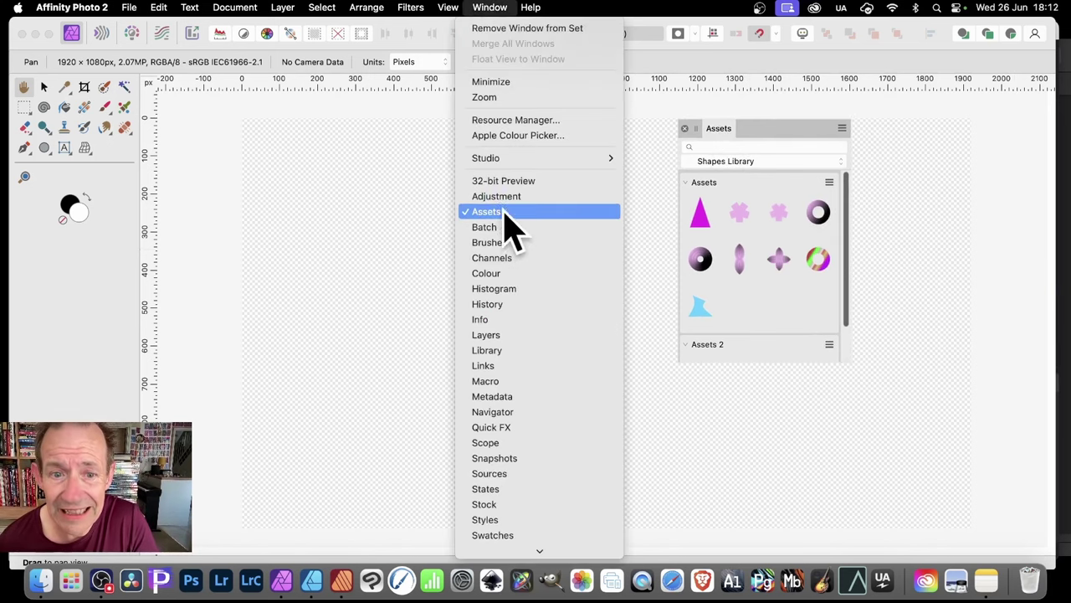
click(727, 134)
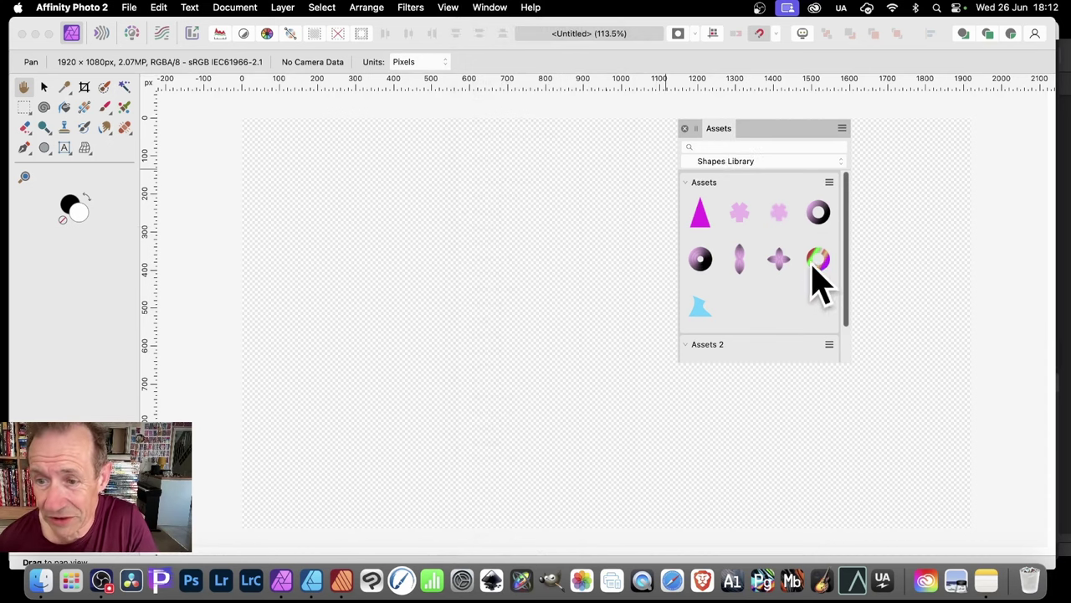
Step: Drop the rainbow-gradient Donut onto the canvas centre, then view File's Edit in Designer/Publisher options
drag(816, 277, 494, 289)
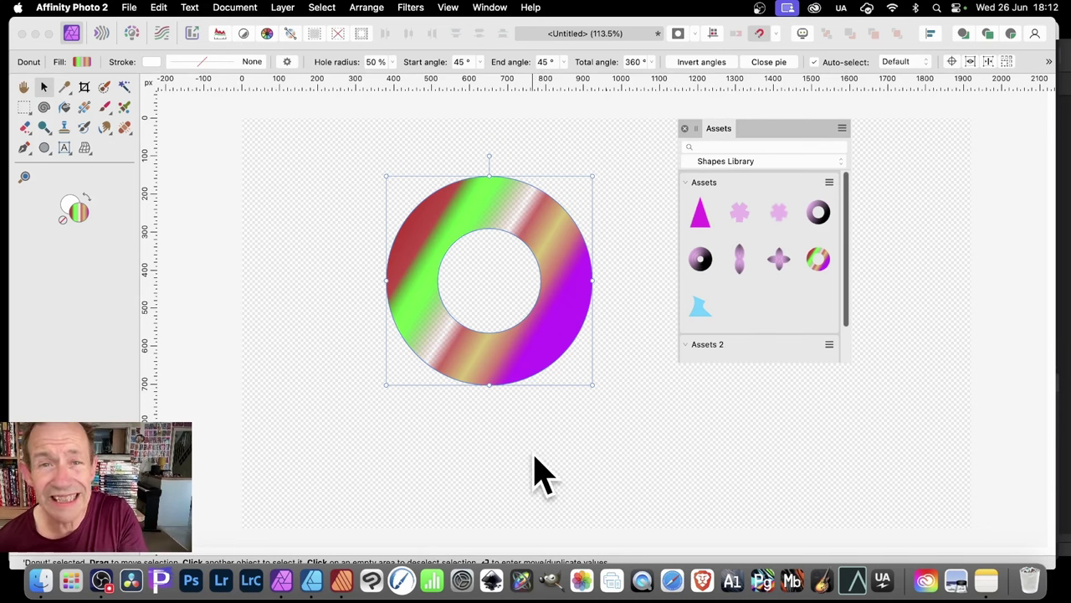
click(127, 8)
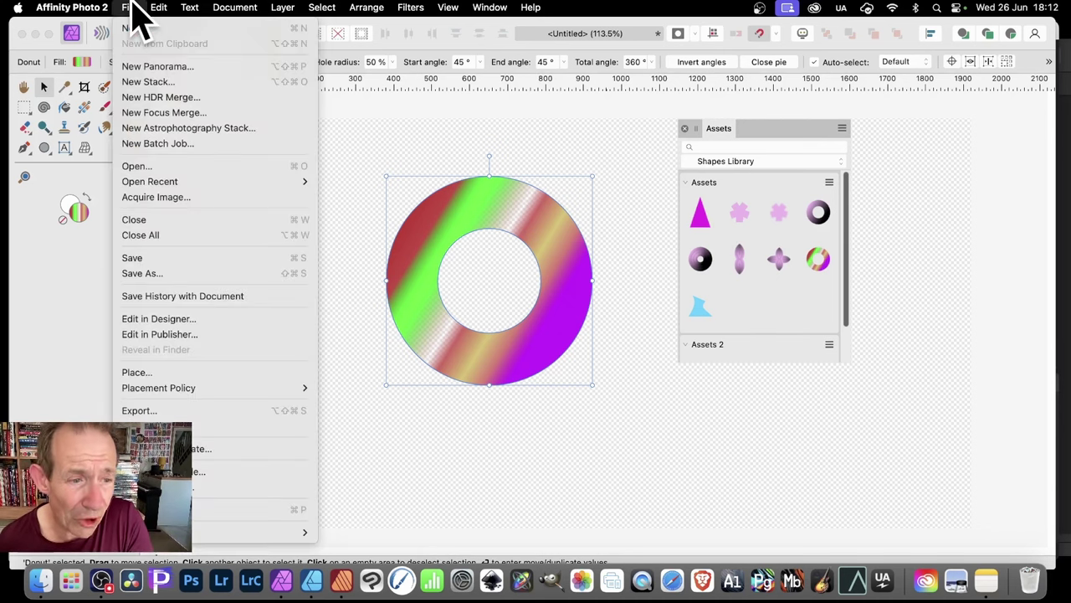
click(179, 319)
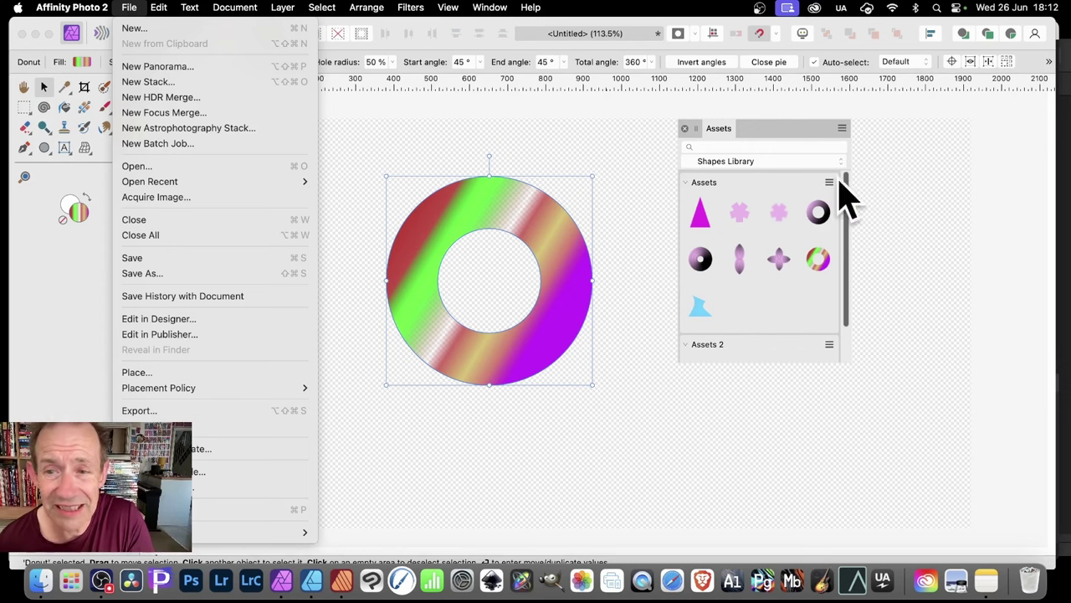
Step: Dismiss the File menu and choose Patterns 1 from the Assets category dropdown
click(758, 144)
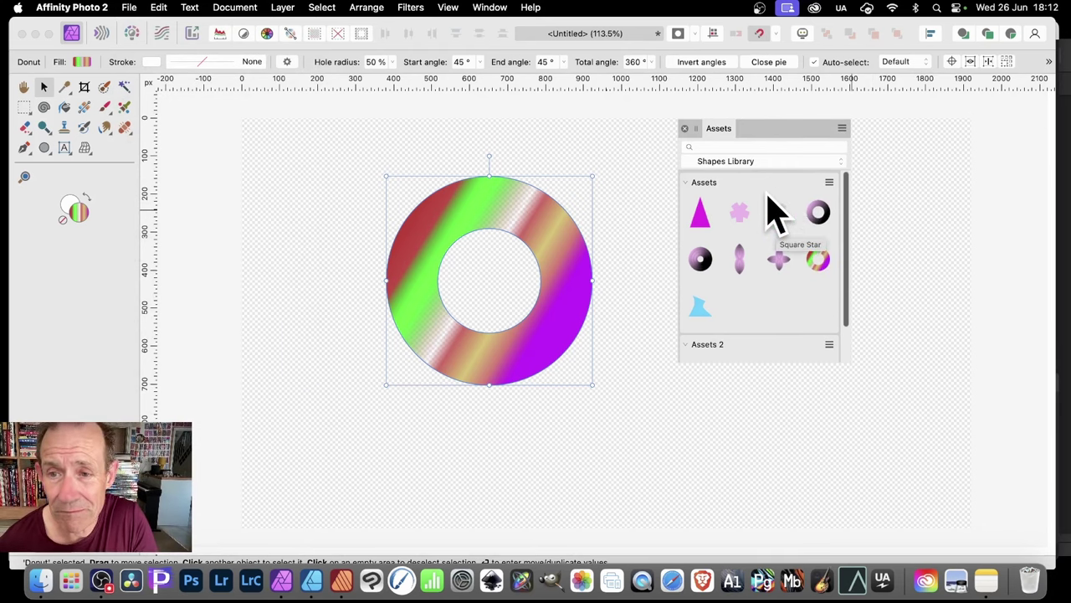
click(842, 163)
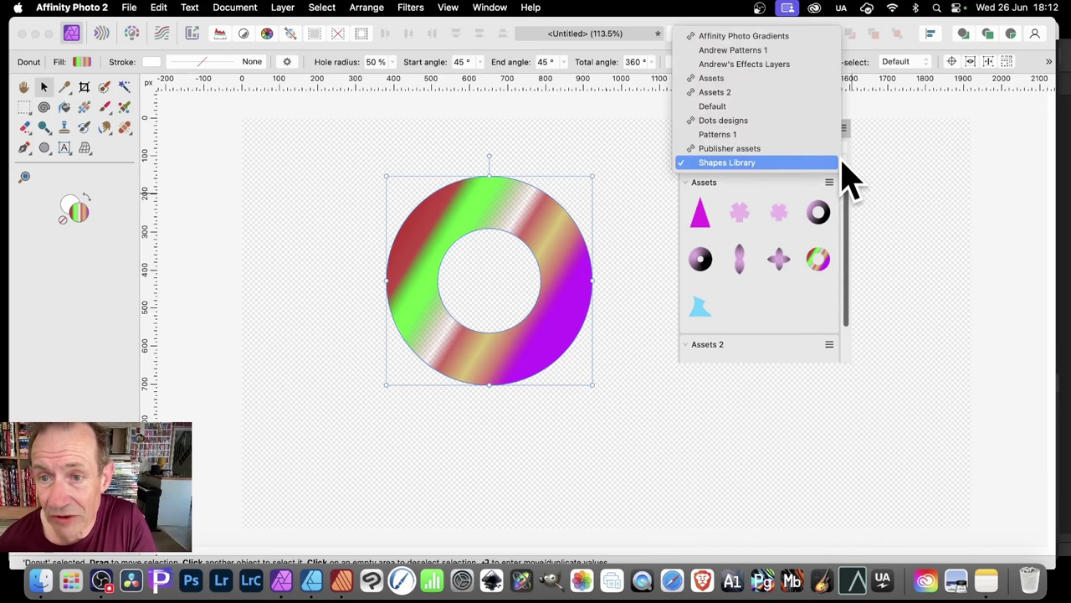
click(727, 138)
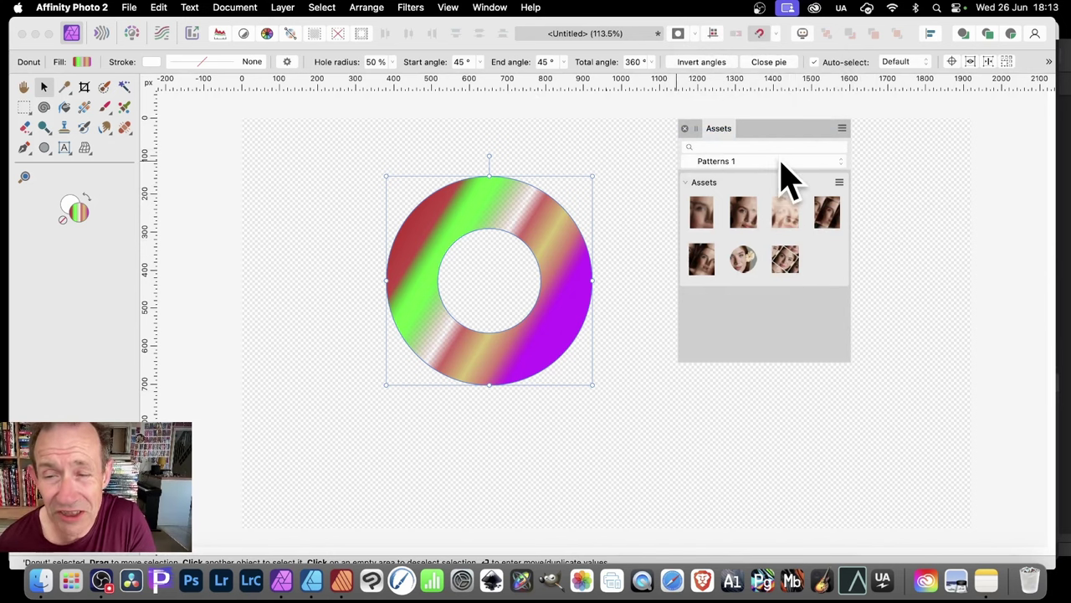
Step: Apply Link Category to Patterns 1 from the Assets panel menu
click(841, 129)
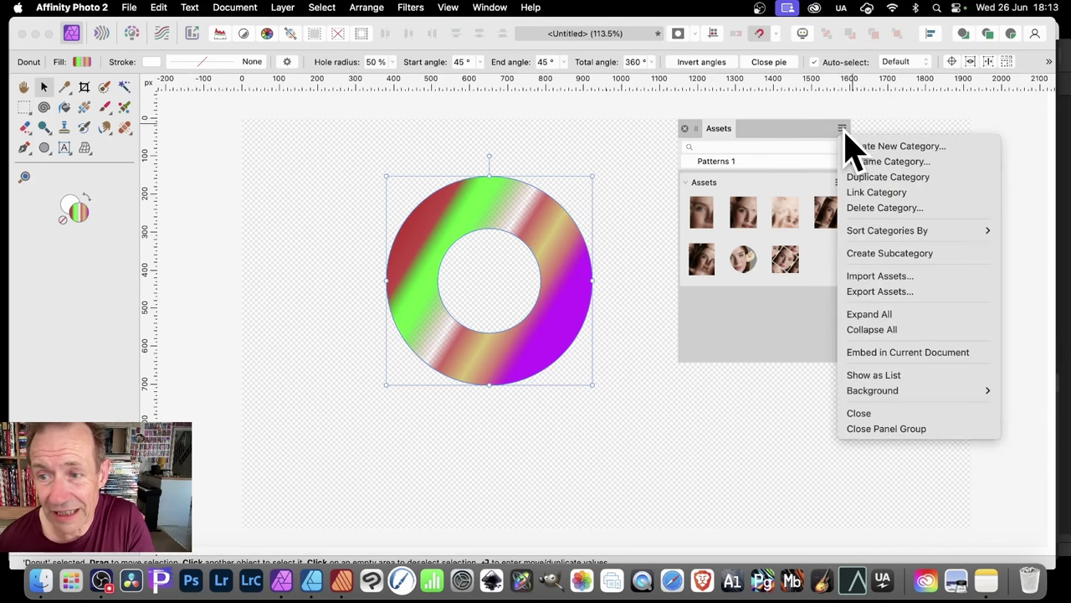
click(877, 199)
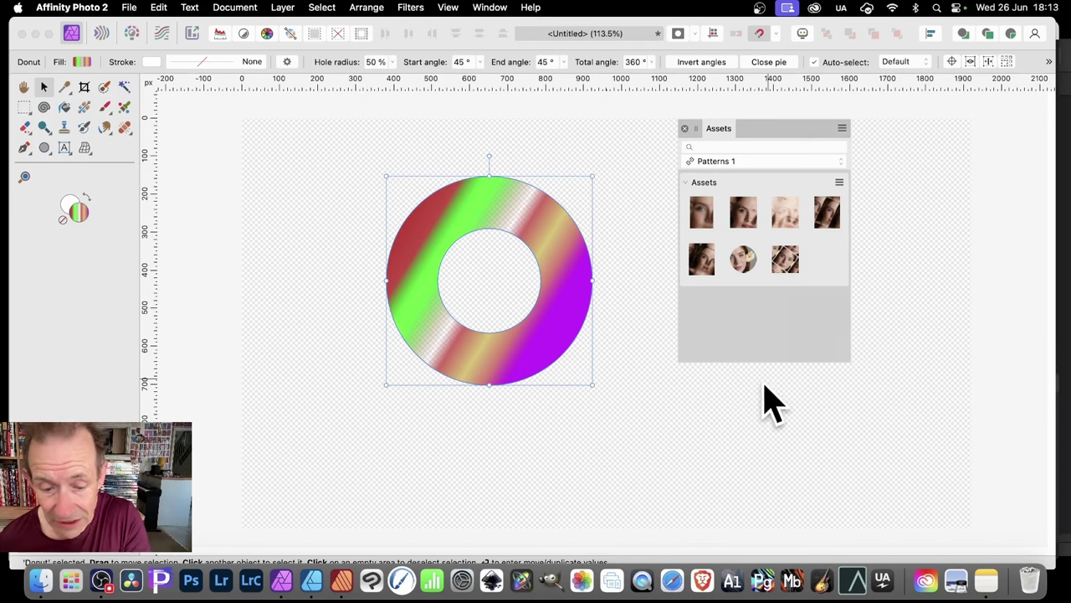
Step: In Affinity Designer 2, show the Assets panel and select the linked Patterns 1 category
click(315, 575)
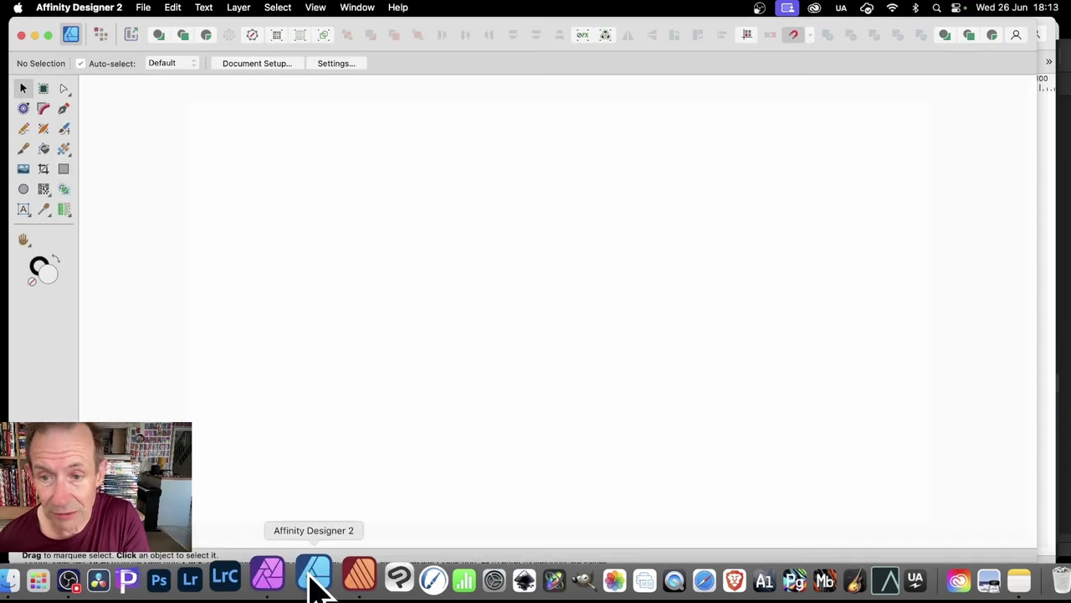
click(355, 8)
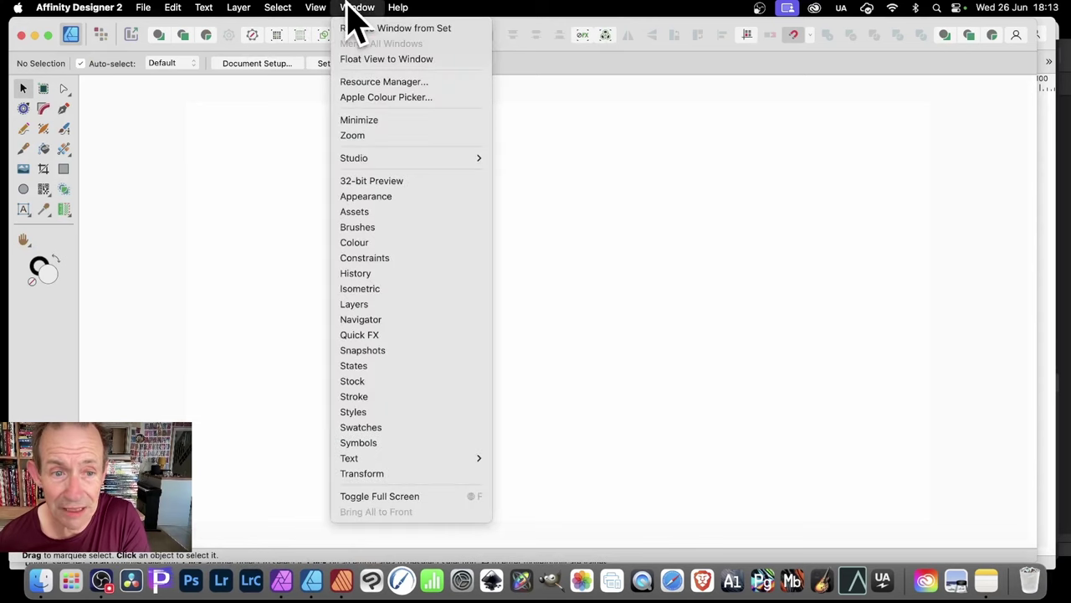
click(377, 211)
drag(771, 343, 729, 119)
click(722, 153)
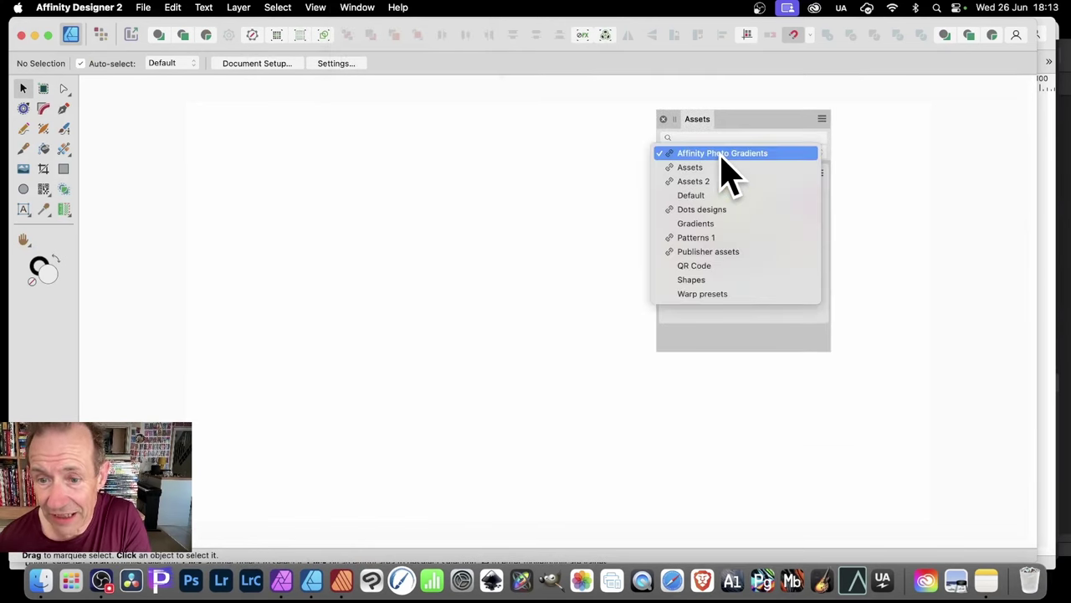
click(711, 237)
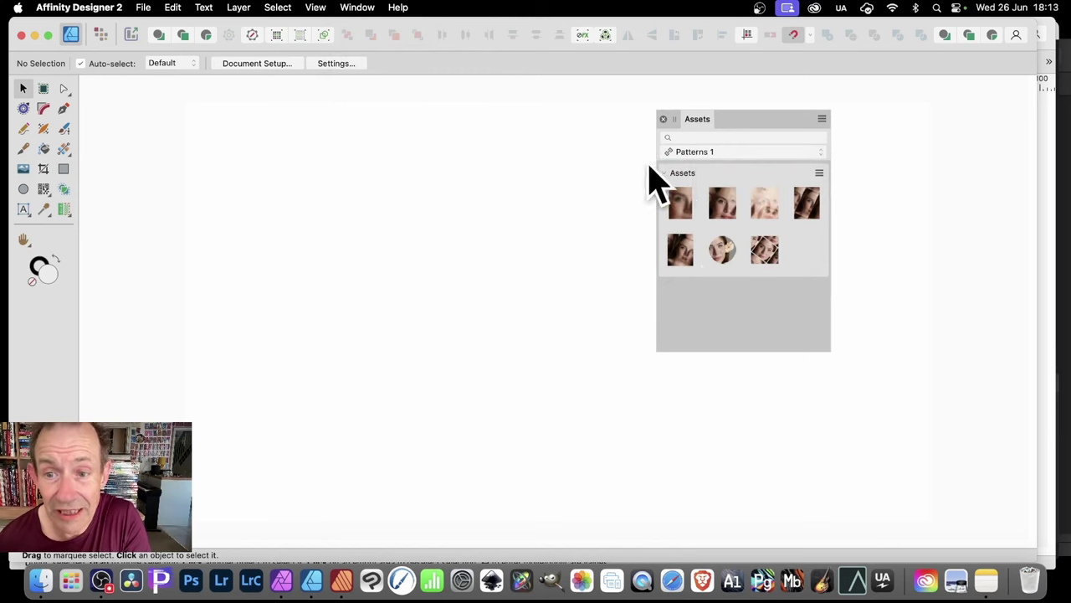
Step: Place a portrait pattern on the page, shrink it into small diagonal tiles, and deselect
drag(684, 211, 675, 275)
drag(770, 270, 607, 289)
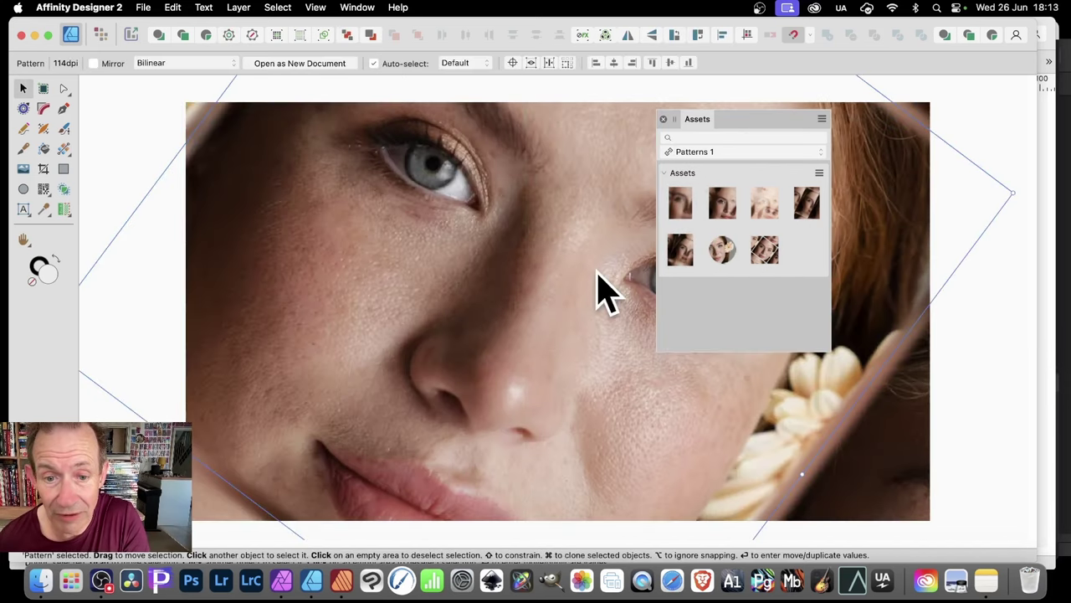
drag(290, 242, 535, 382)
drag(495, 211, 880, 483)
key(super+d)
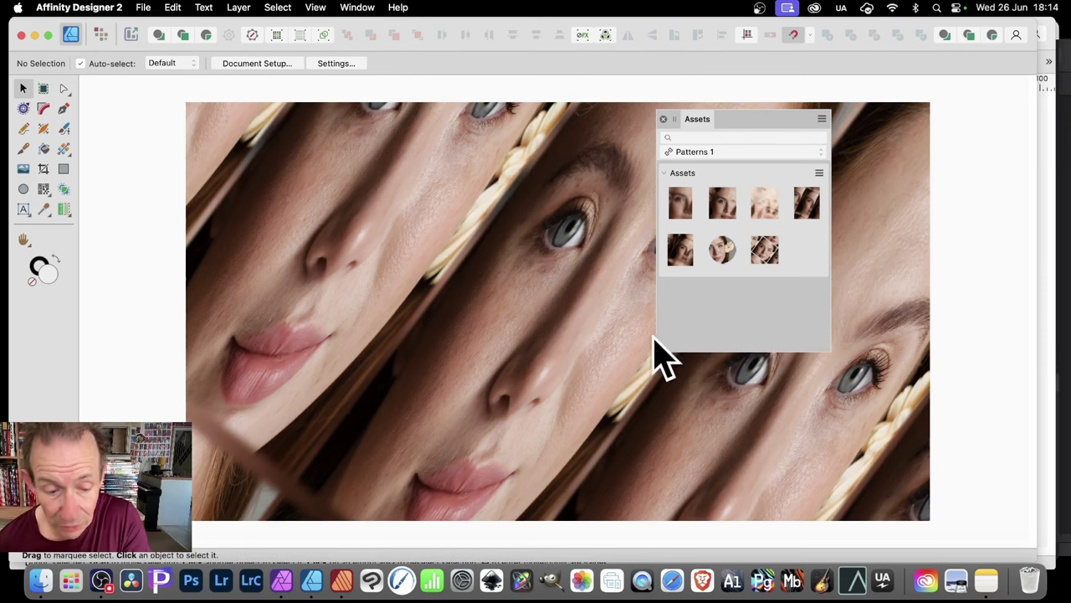
Step: In Affinity Publisher 2, float the Assets panel beside the page and select Patterns 1
click(343, 577)
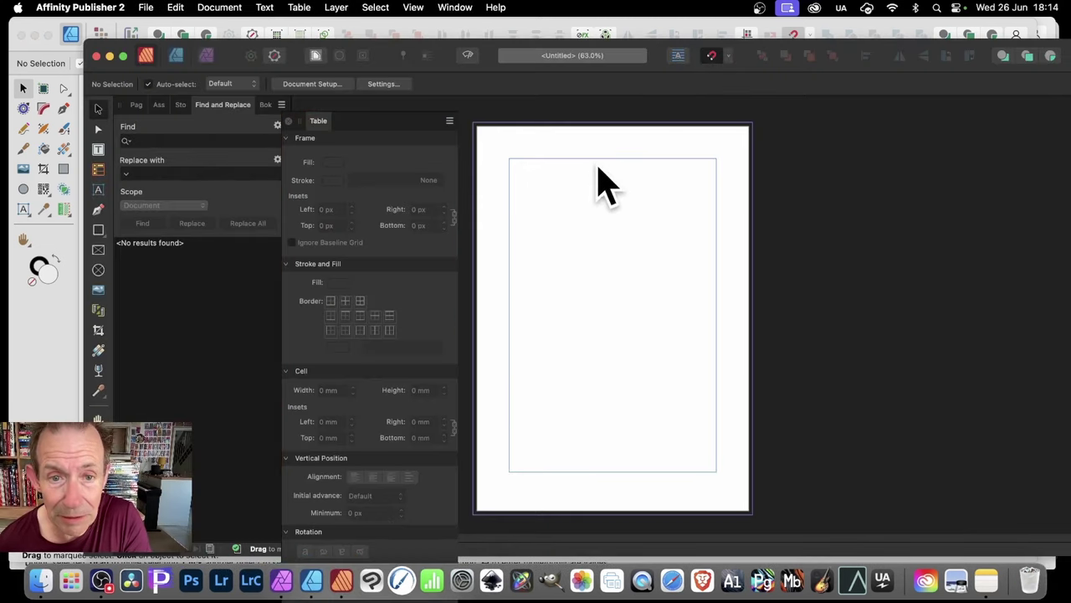
click(462, 10)
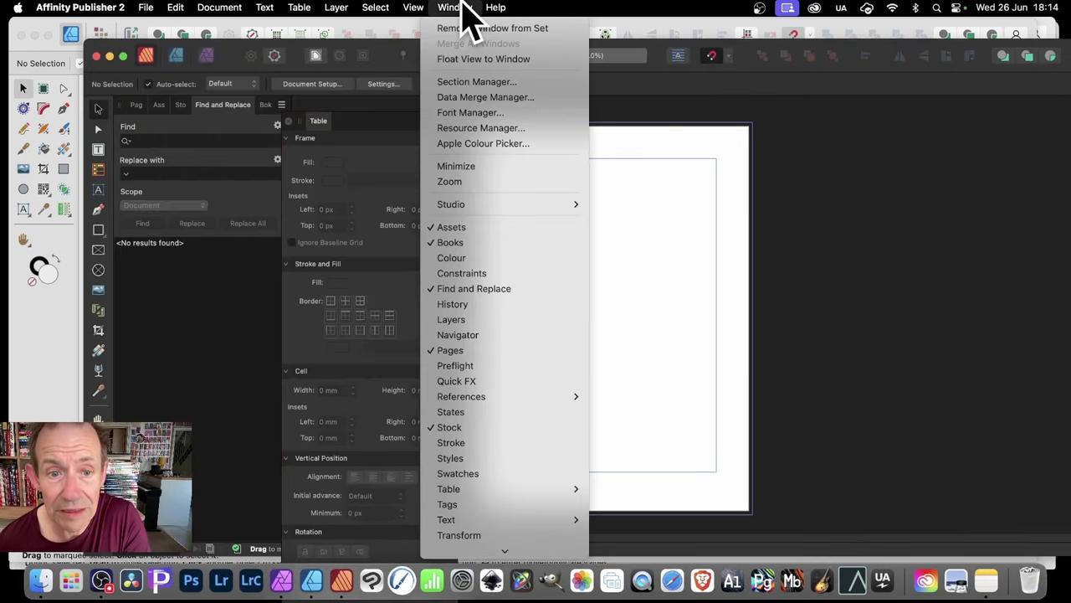
click(825, 246)
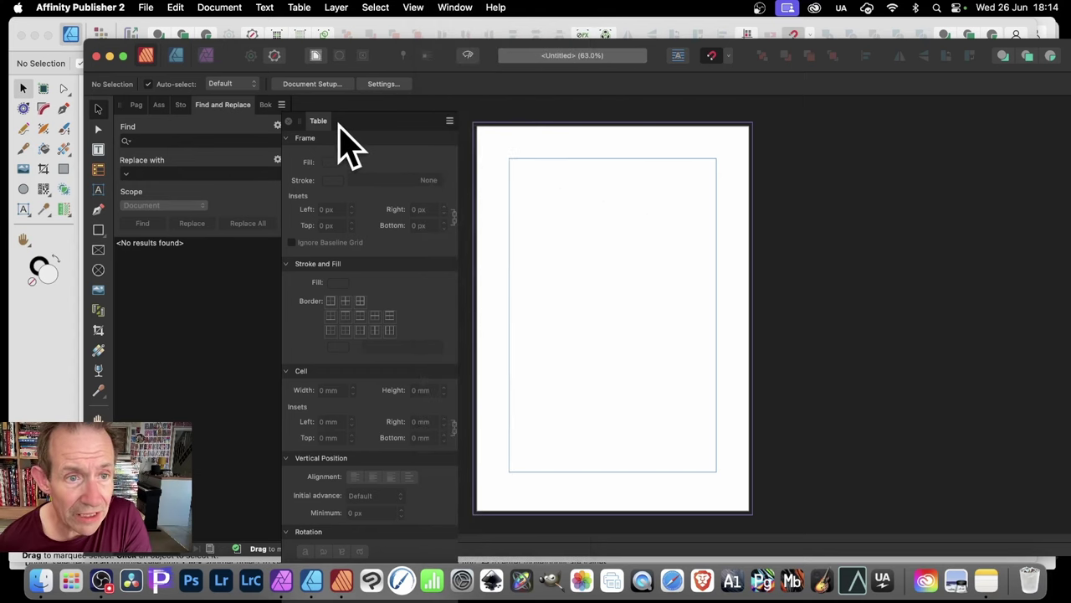
drag(321, 122, 380, 283)
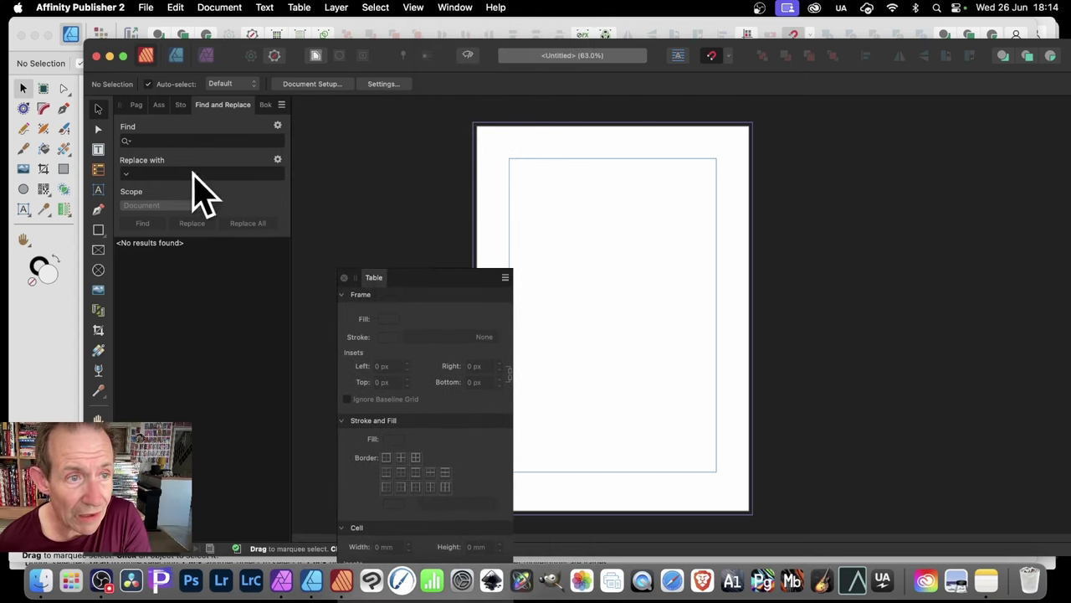
drag(161, 104, 857, 142)
click(900, 160)
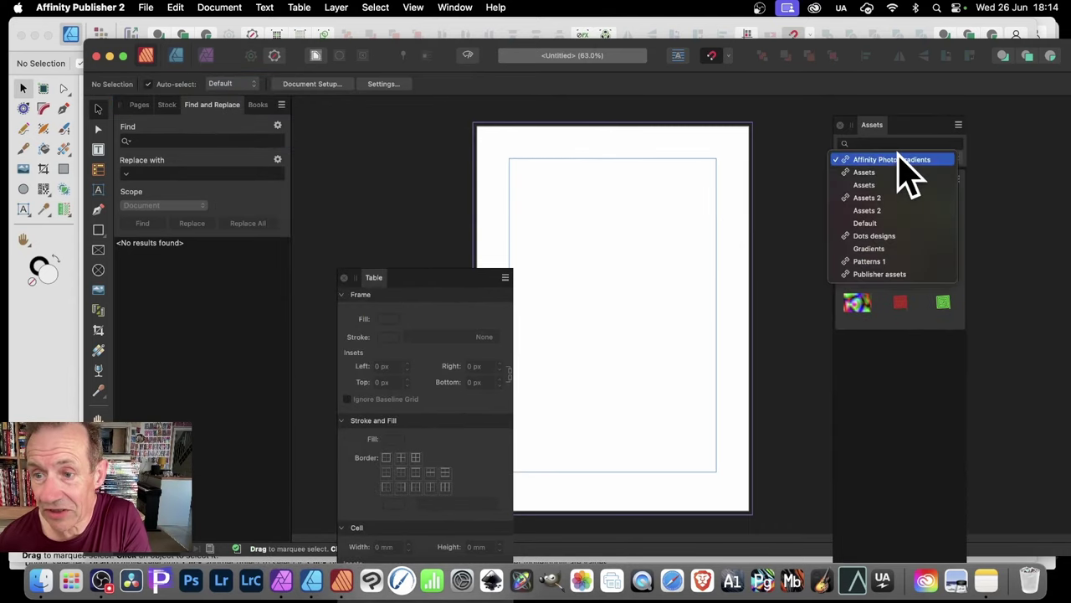
click(892, 260)
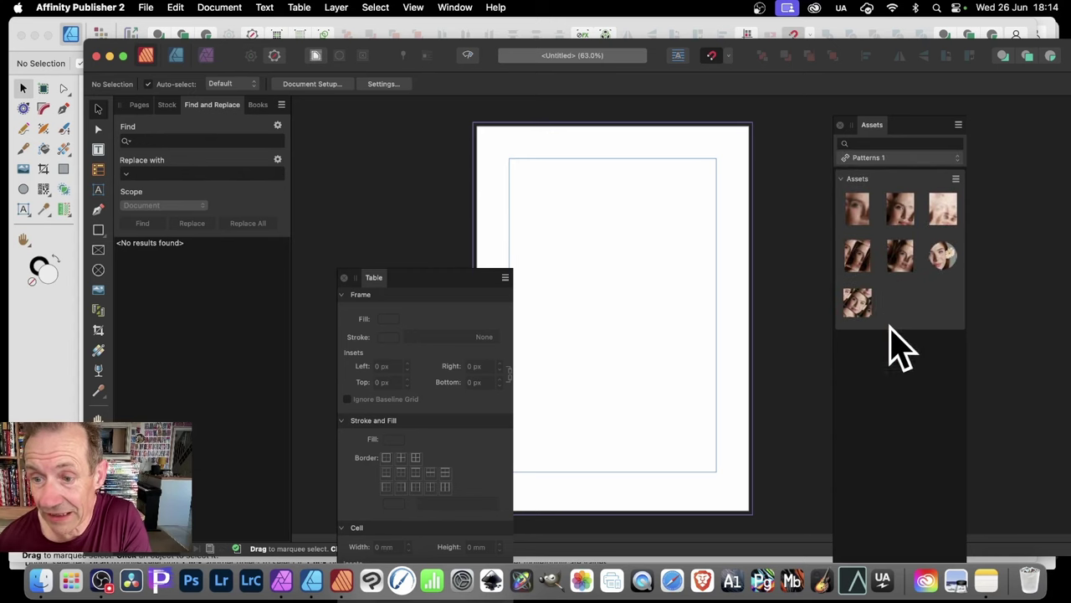
Step: Drop a face pattern on the page, shrink it into many repeating tiles, then return to Photo
drag(862, 312, 632, 310)
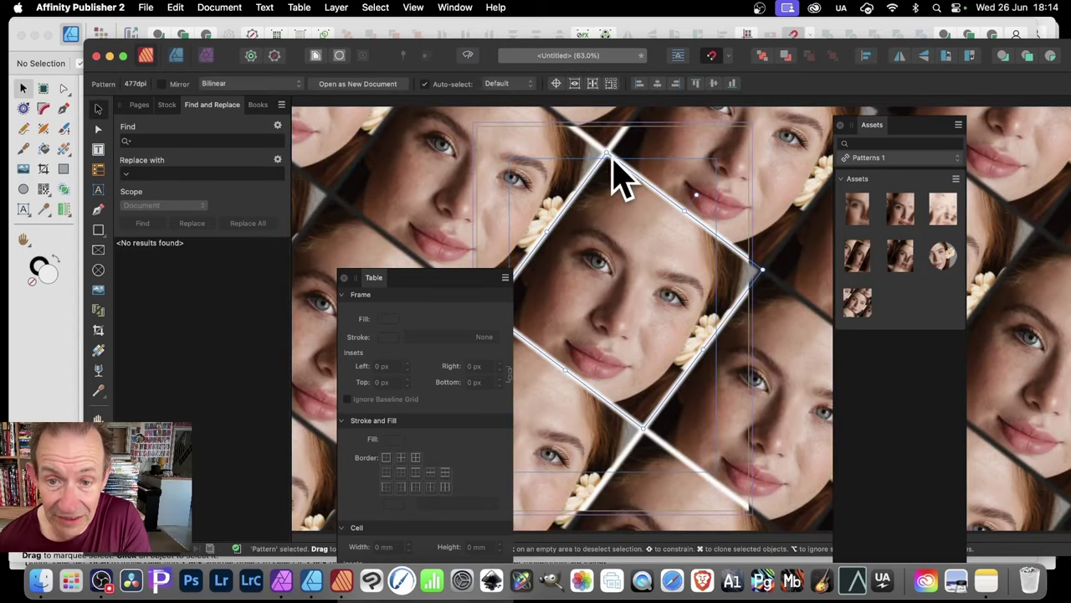
drag(617, 173, 662, 367)
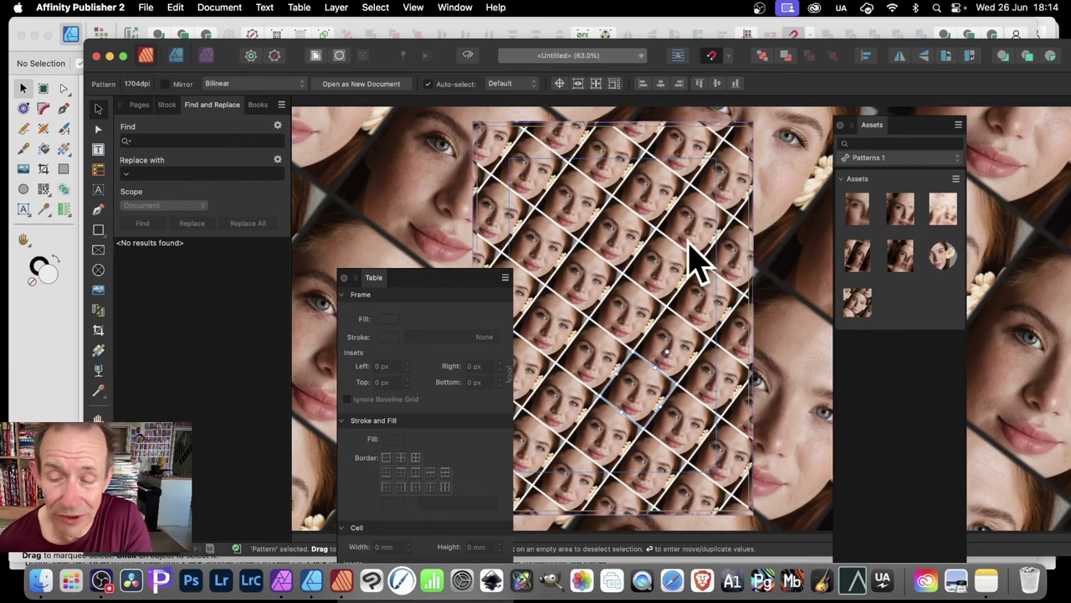
click(282, 577)
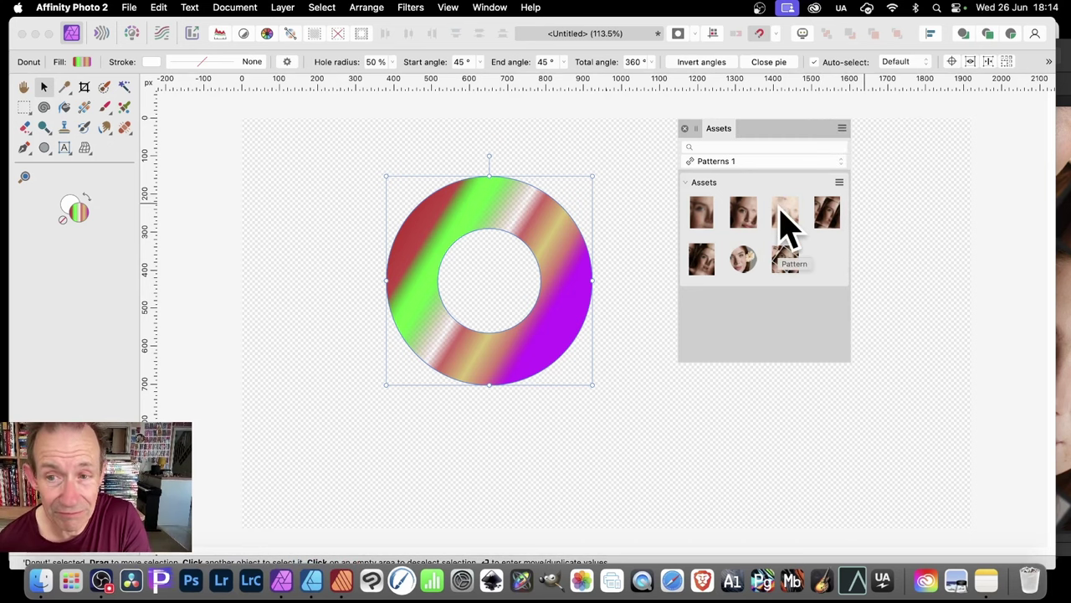
Step: Use Export Assets to save the Patterns 1 category as 'assets1' on the Desktop
click(842, 129)
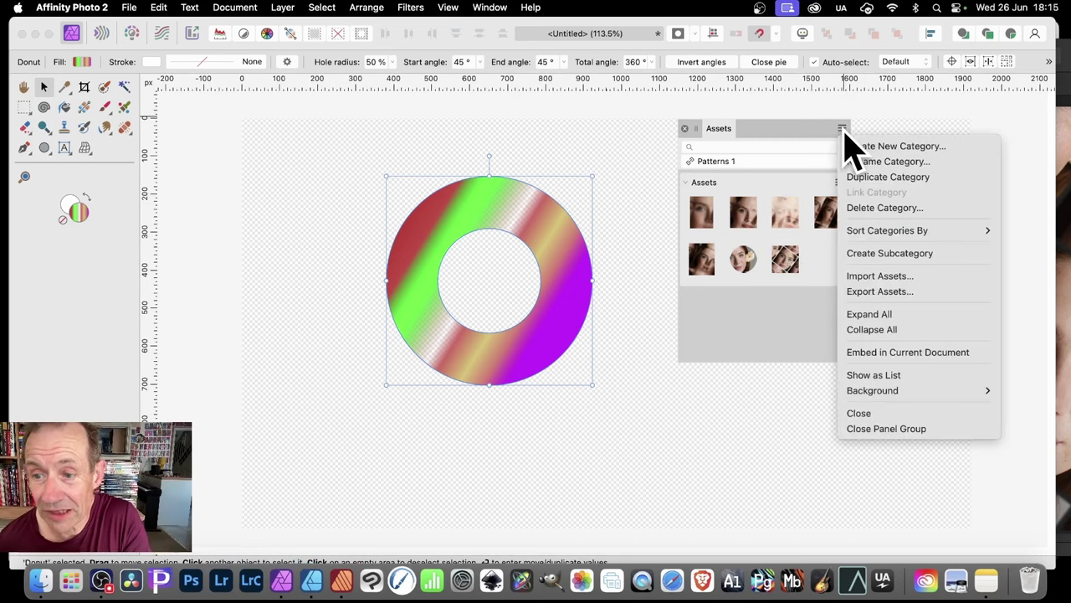
click(897, 293)
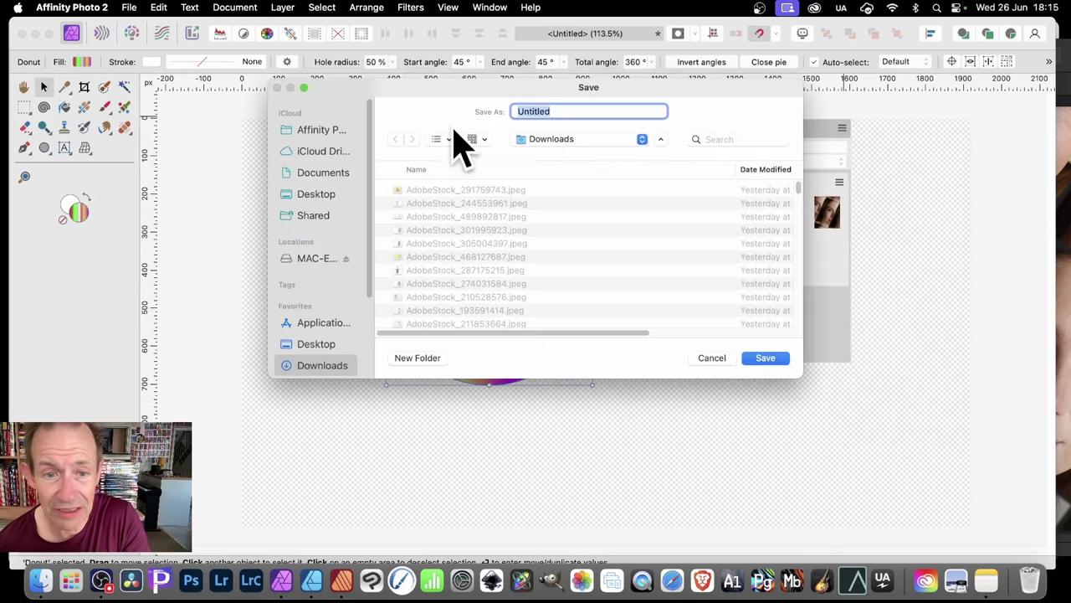
click(321, 195)
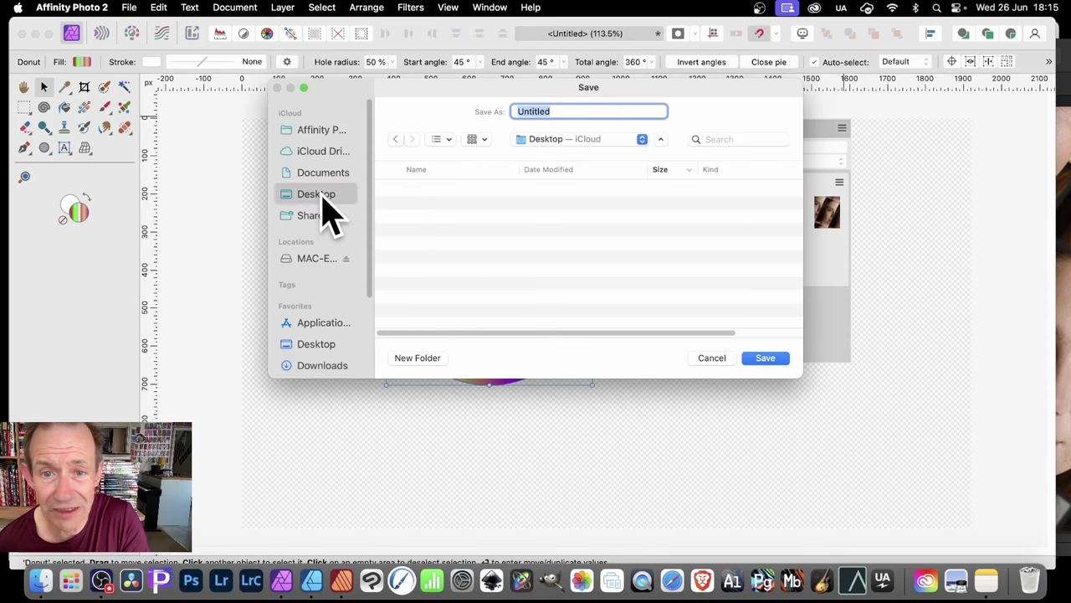
text(assets1)
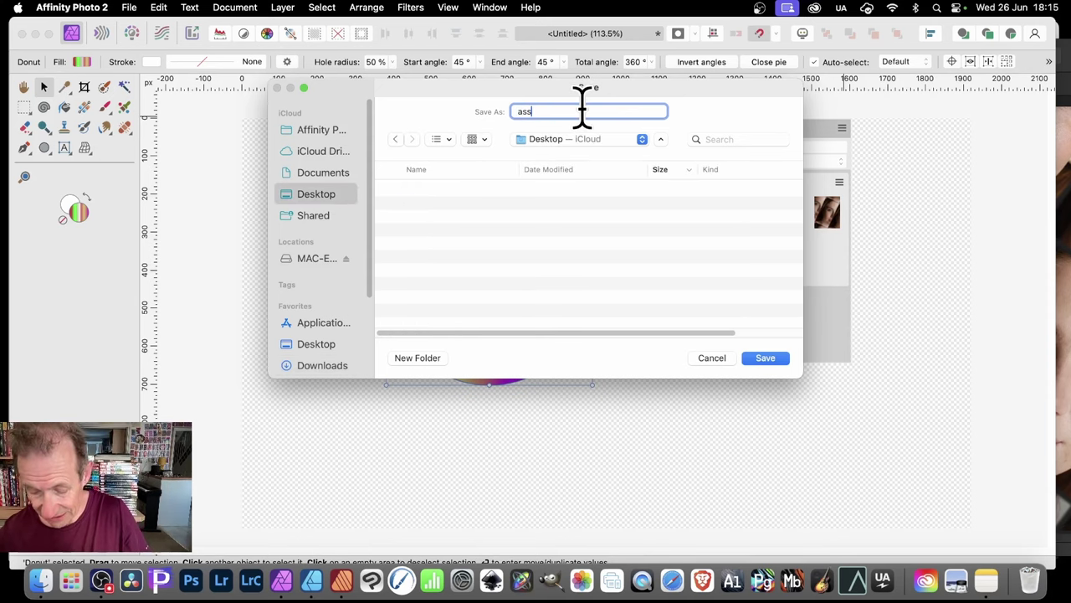
click(766, 360)
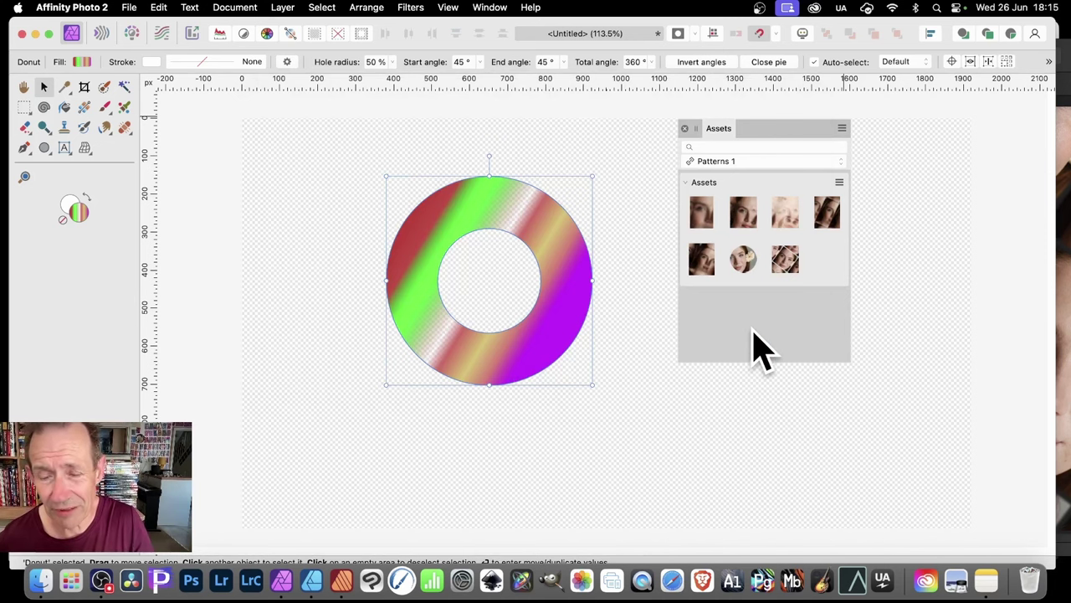
Step: In Affinity Designer 2, import assets1.afassets and check the new Patterns 1 2 category
click(312, 578)
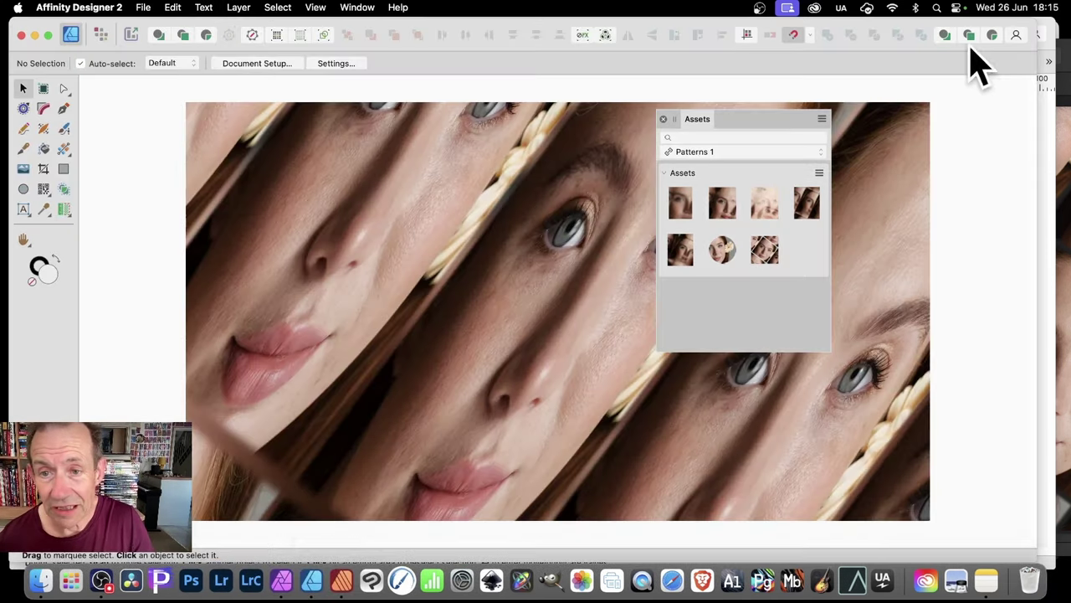
click(822, 120)
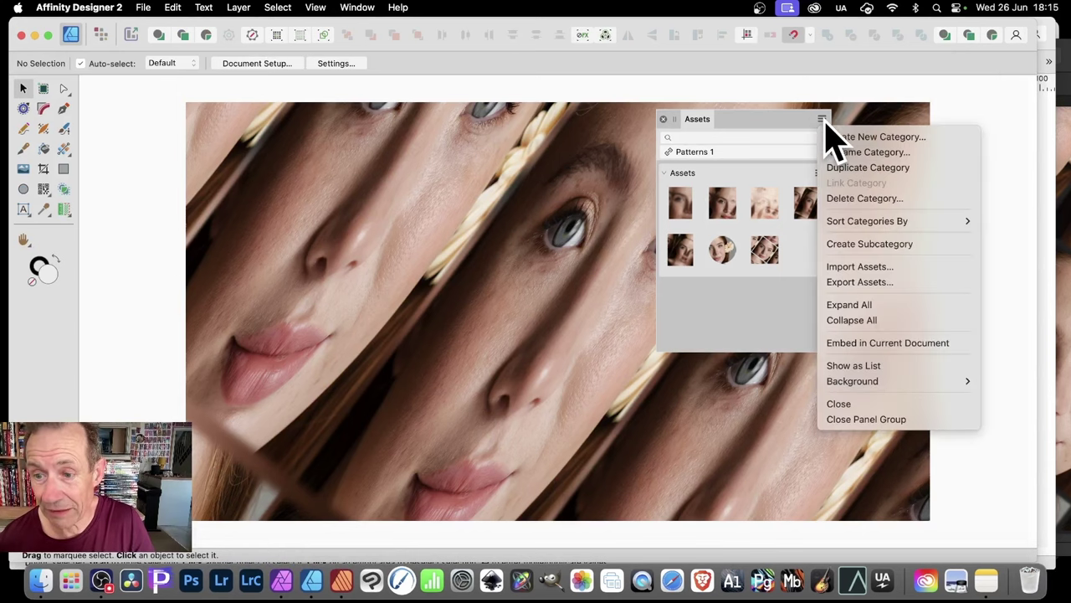
click(859, 266)
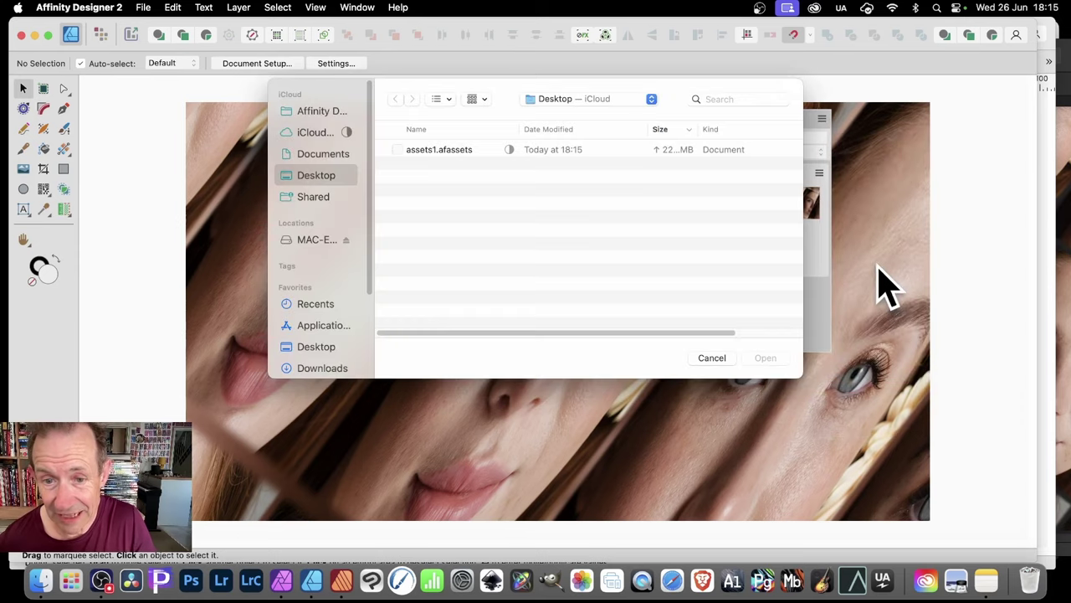
click(461, 168)
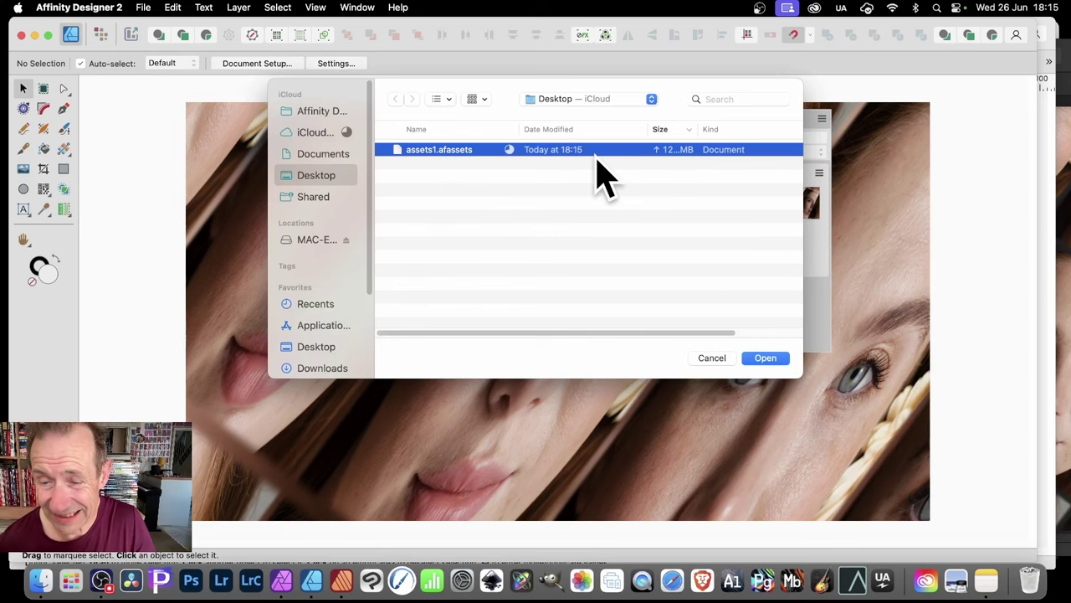
click(765, 360)
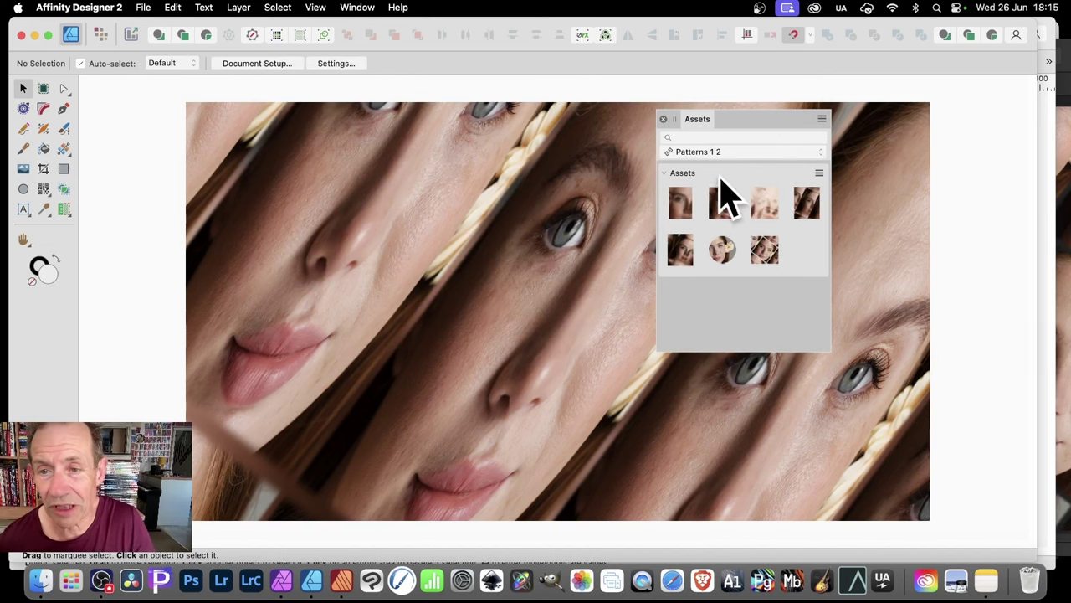
click(735, 151)
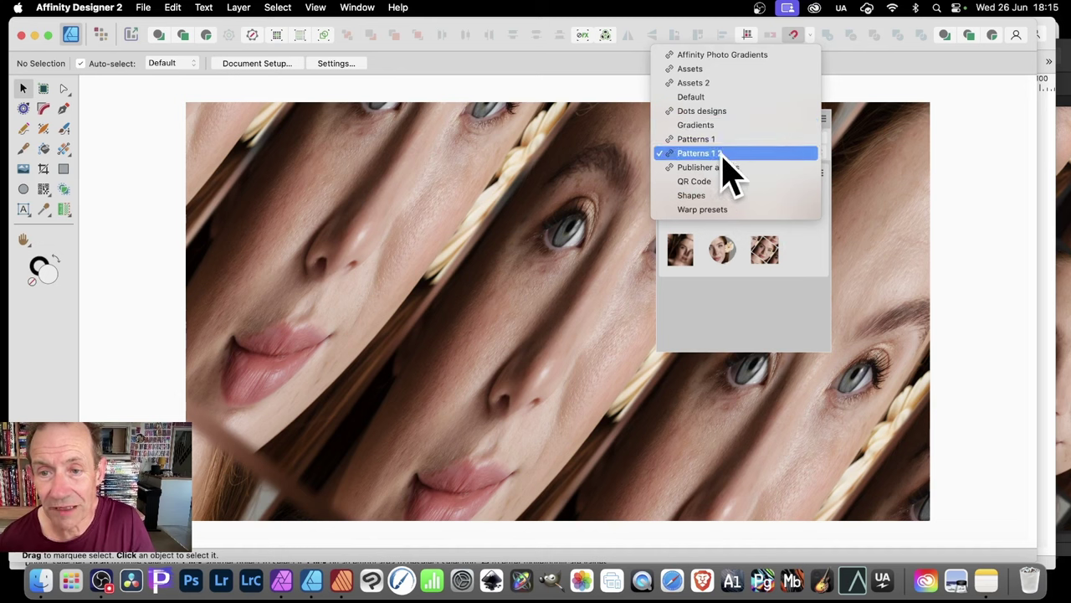
click(722, 153)
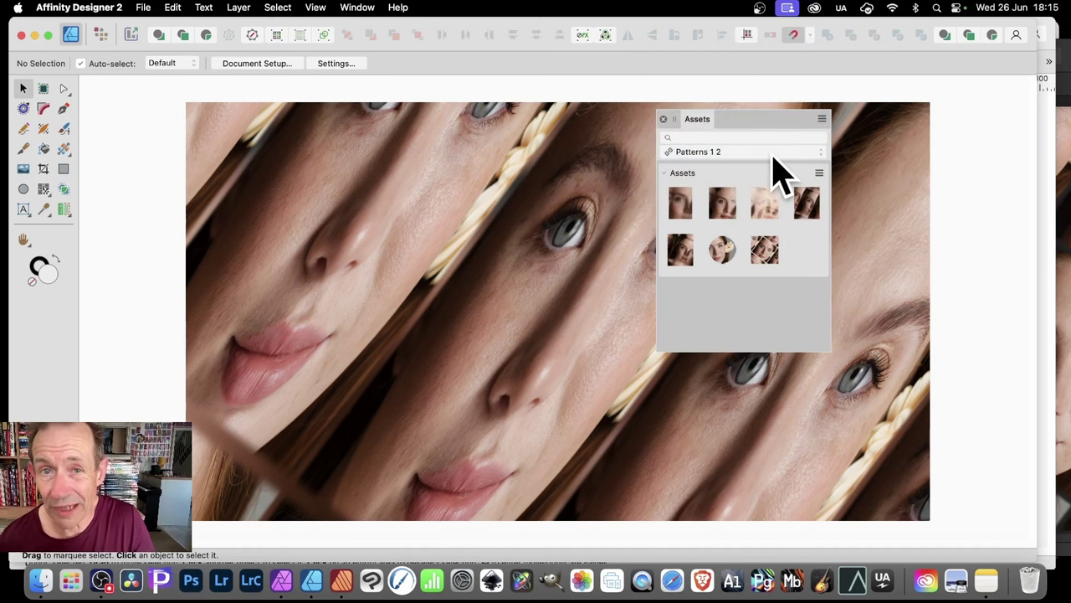